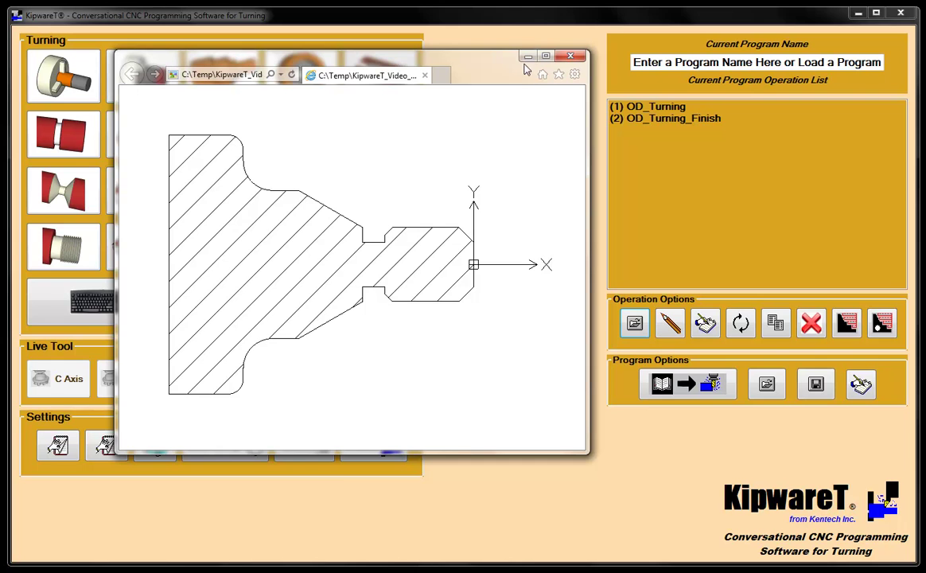
# - Start an O.D. Groove operation named OD_Turning_Groove using the Grooving Cycle
pyautogui.click(528, 57)
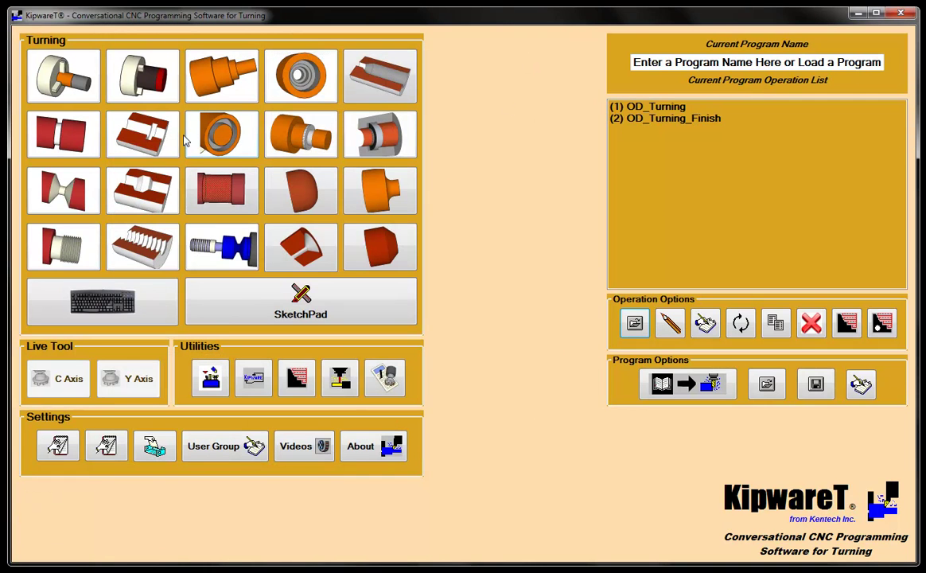
pyautogui.click(80, 135)
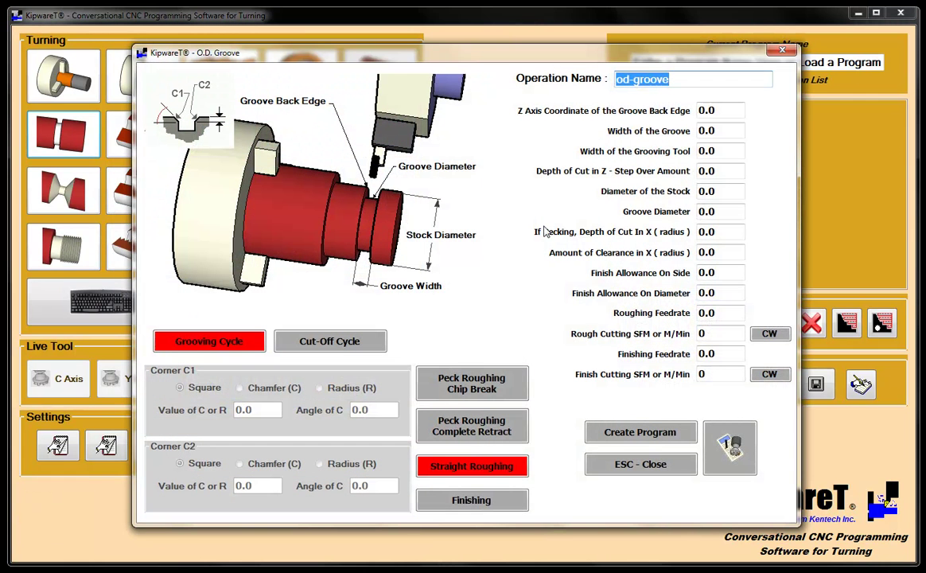
pyautogui.write('OD_Turni')
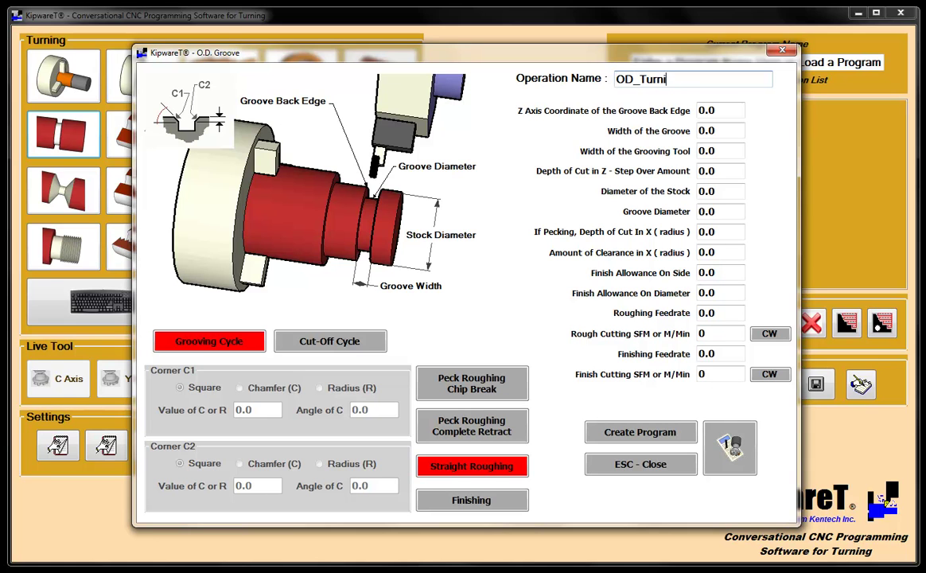
pyautogui.write('ng_Groove')
pyautogui.click(209, 340)
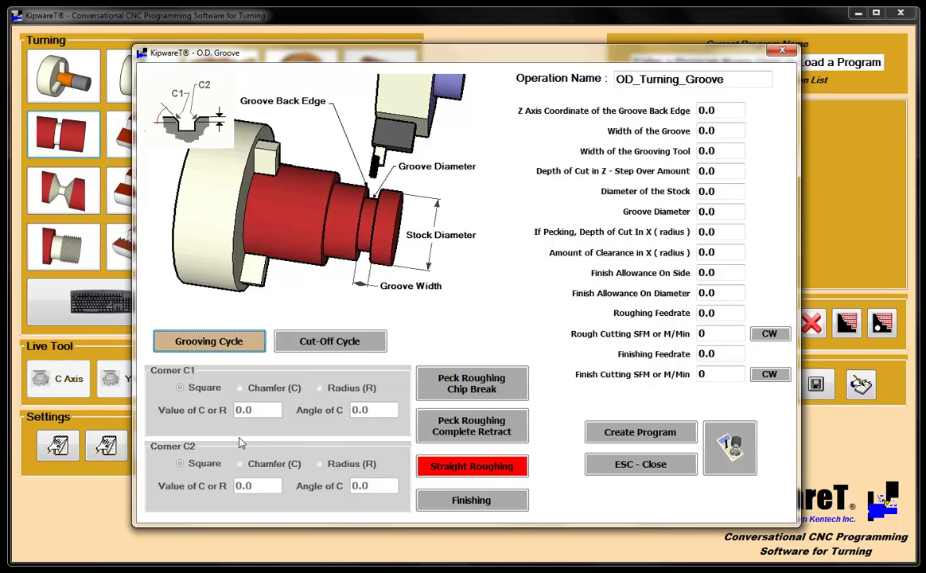
# - Add a finishing pass to the groove, checking it against the part drawing
pyautogui.click(489, 506)
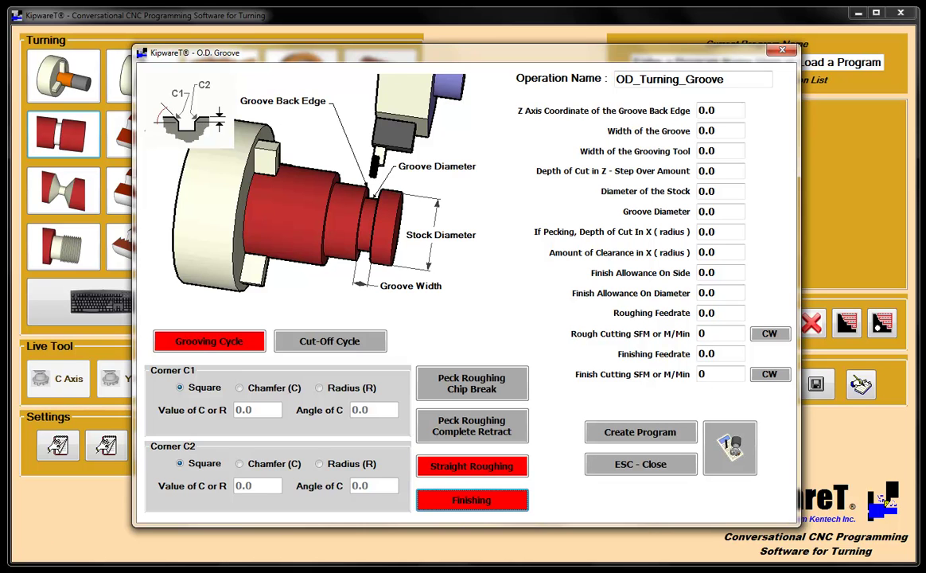
pyautogui.click(356, 296)
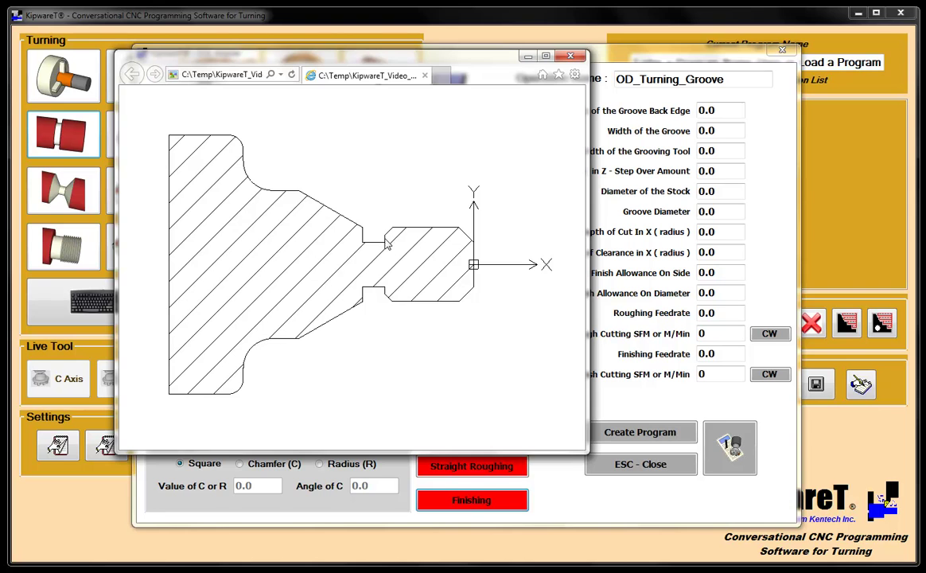
pyautogui.click(528, 57)
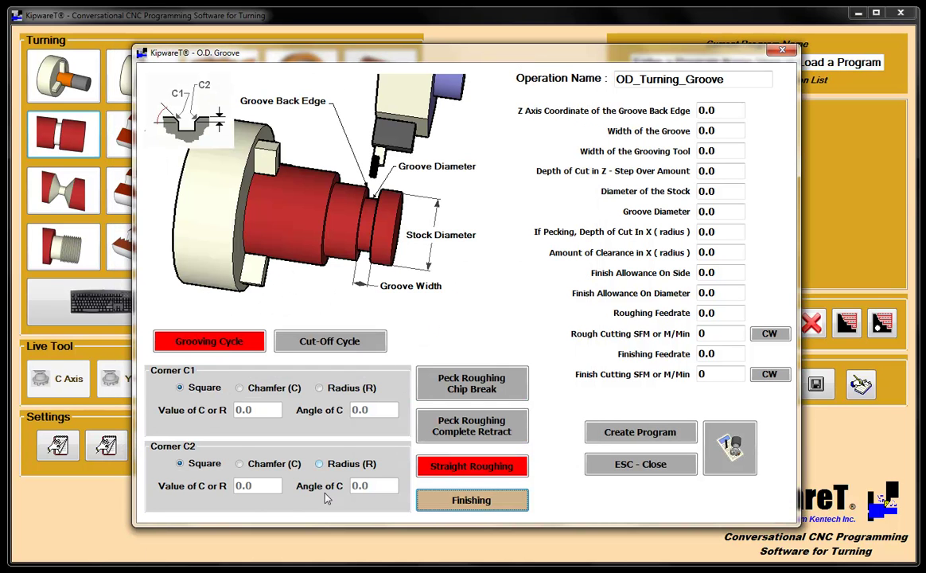
# - Make corner C2 a .050 chamfer at 45.0°
pyautogui.click(240, 463)
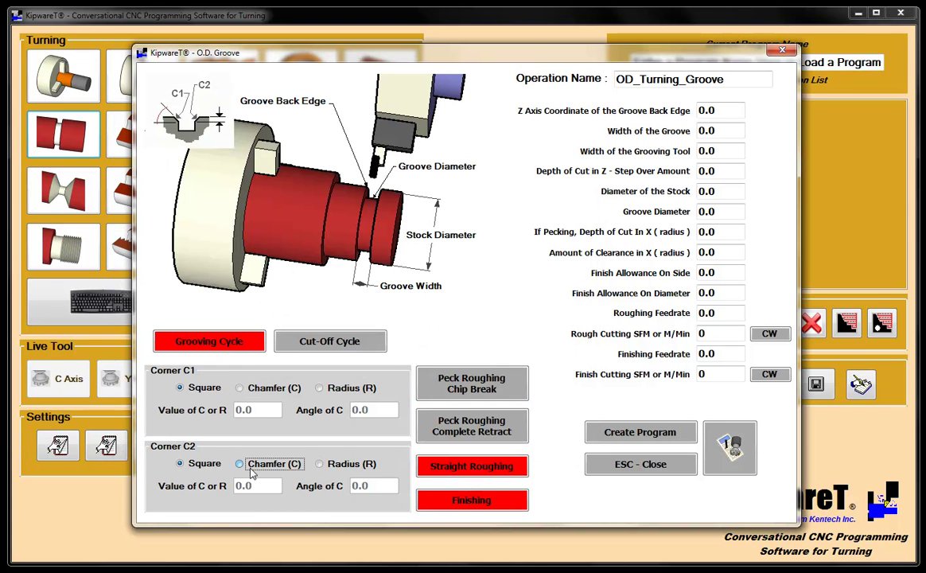
pyautogui.write('.050')
pyautogui.press('Tab')
pyautogui.write('45.0')
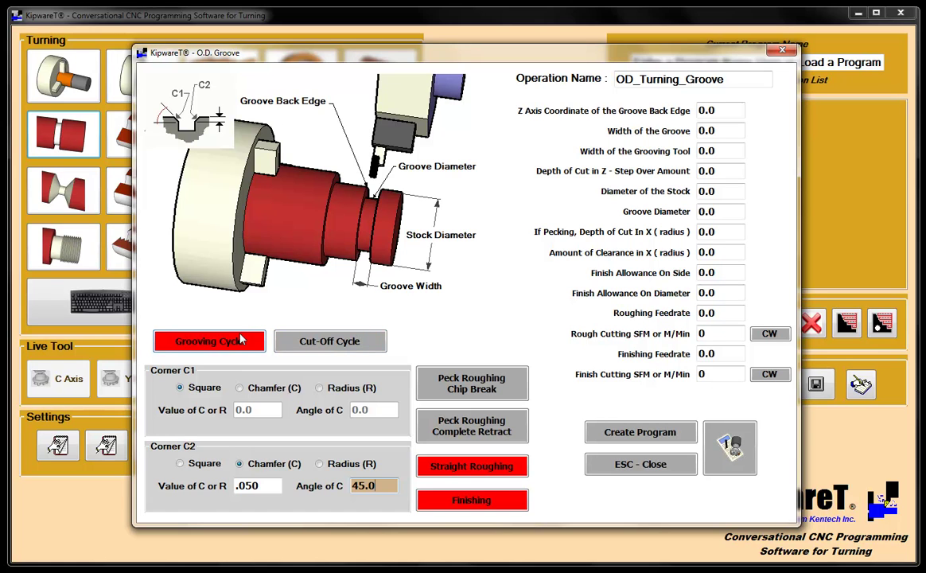
# - Enter groove back edge Z -.750, width .150, tool .125, cut .050, stock .500, diameter .250
pyautogui.press('Tab')
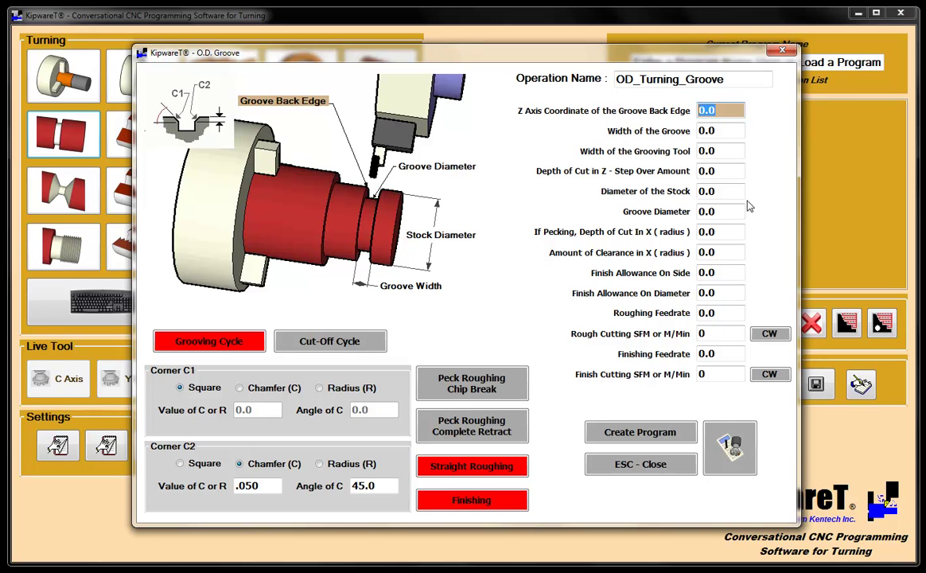
pyautogui.write('-.750')
pyautogui.press('Tab')
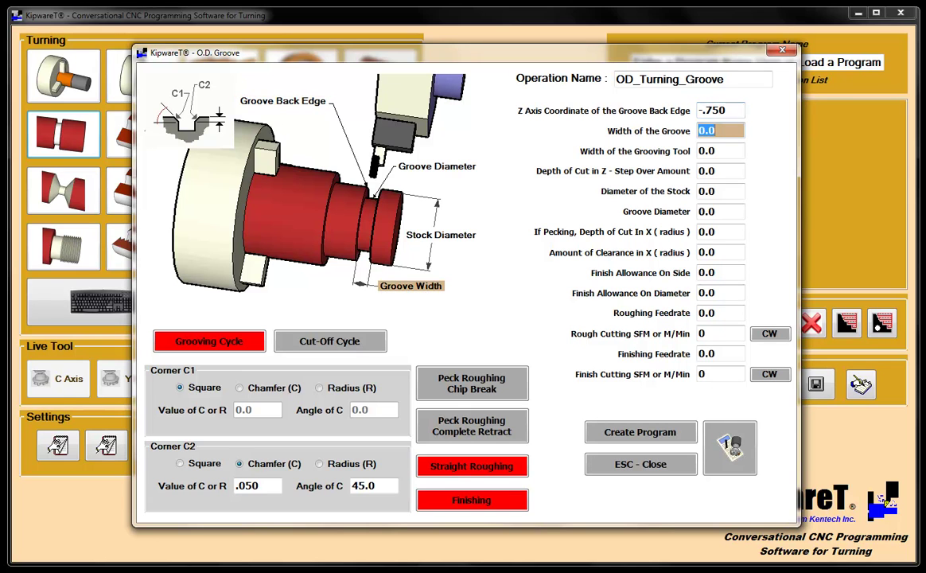
pyautogui.write('.150')
pyautogui.press('Tab')
pyautogui.write('.125')
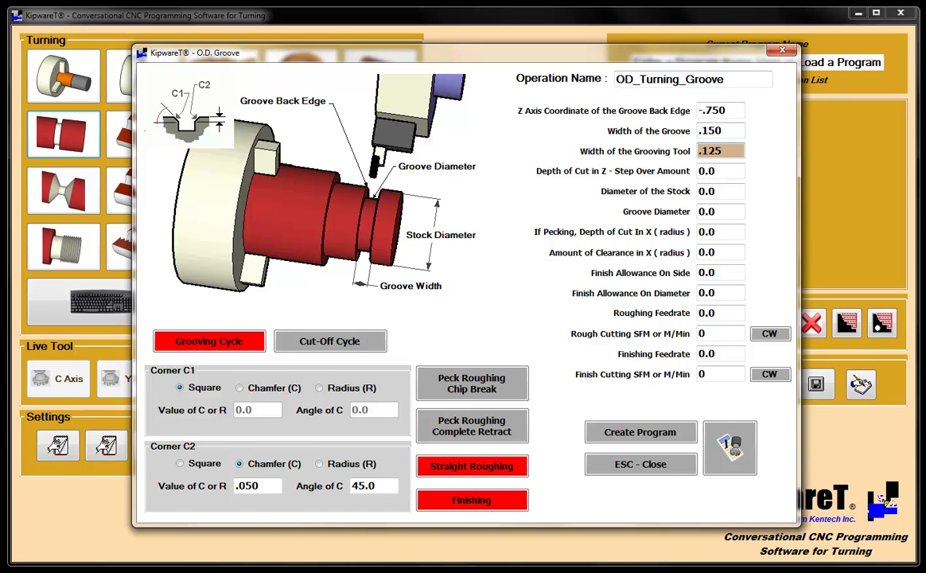
pyautogui.press('Tab')
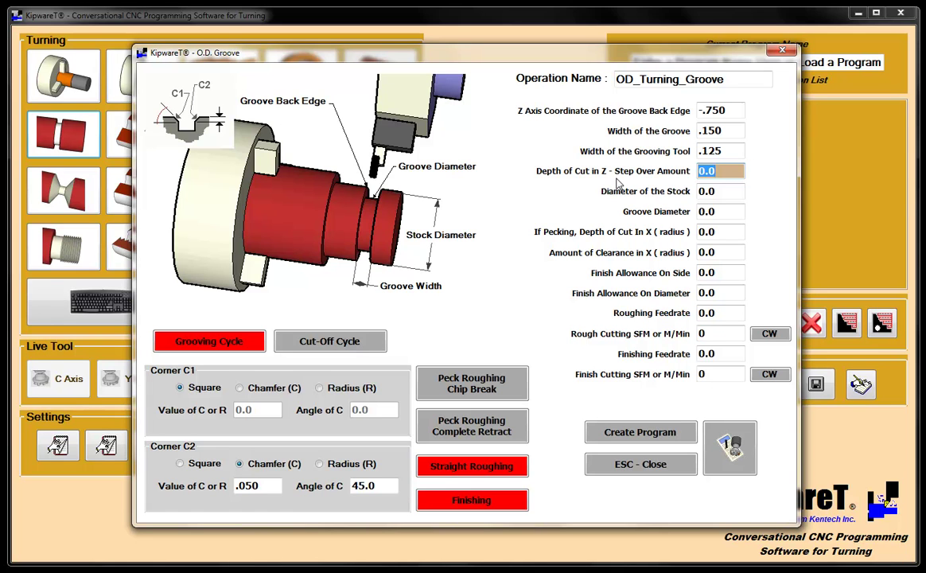
pyautogui.write('.050')
pyautogui.press('Tab')
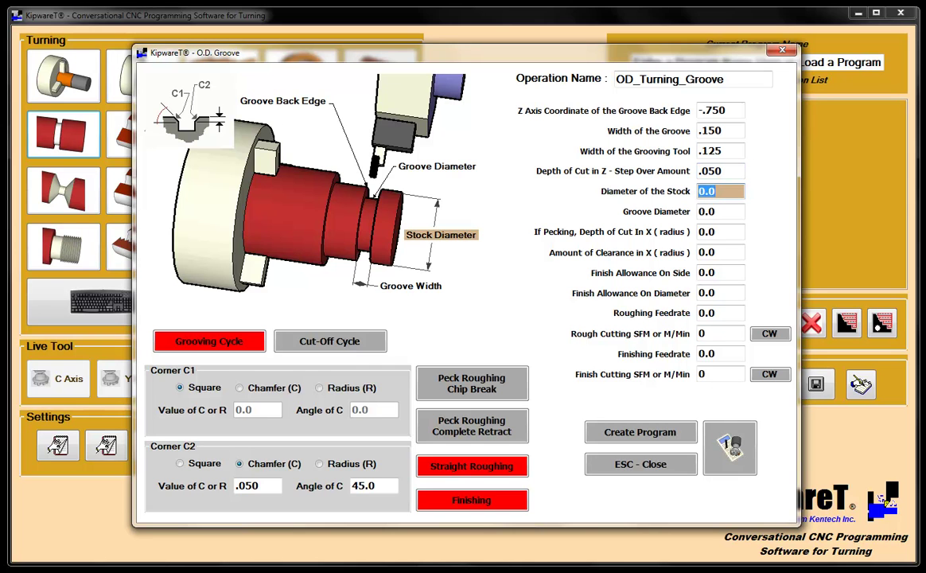
pyautogui.write('.500')
pyautogui.press('Tab')
pyautogui.write('.250')
# - Skip pecking and set clearance .050 with .005 side and diameter finish allowances
pyautogui.press('Tab')
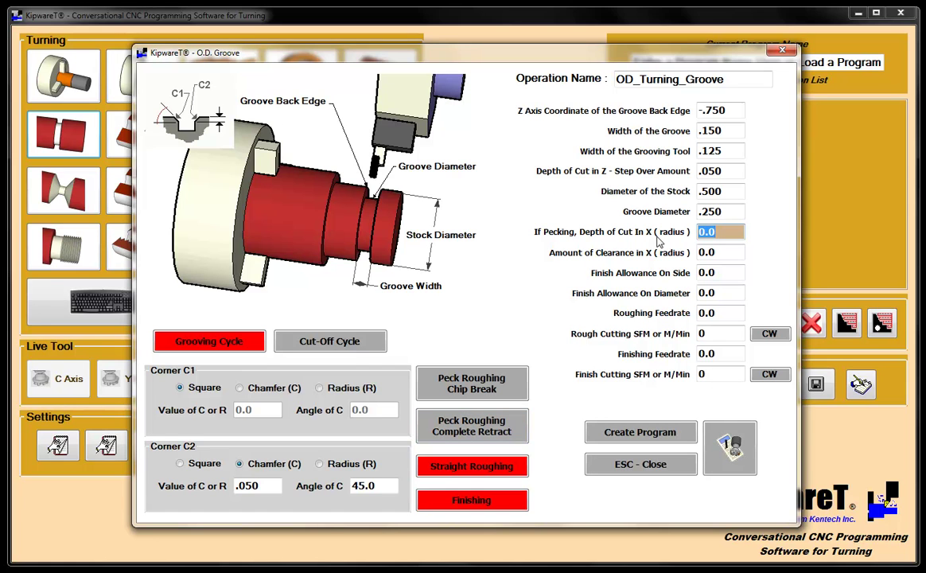
pyautogui.press('Tab')
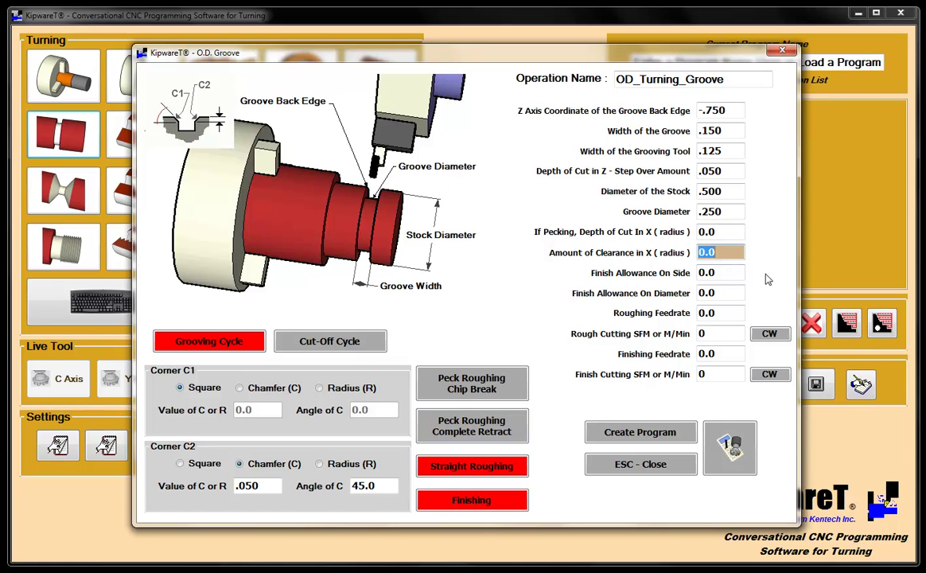
pyautogui.write('.050')
pyautogui.press('Tab')
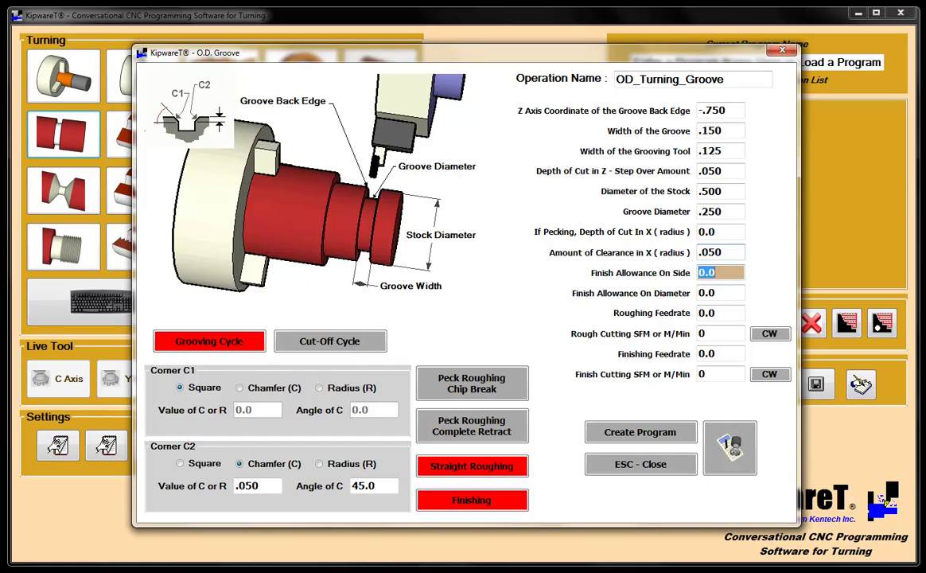
pyautogui.write('.005')
pyautogui.press('Tab')
pyautogui.write('.')
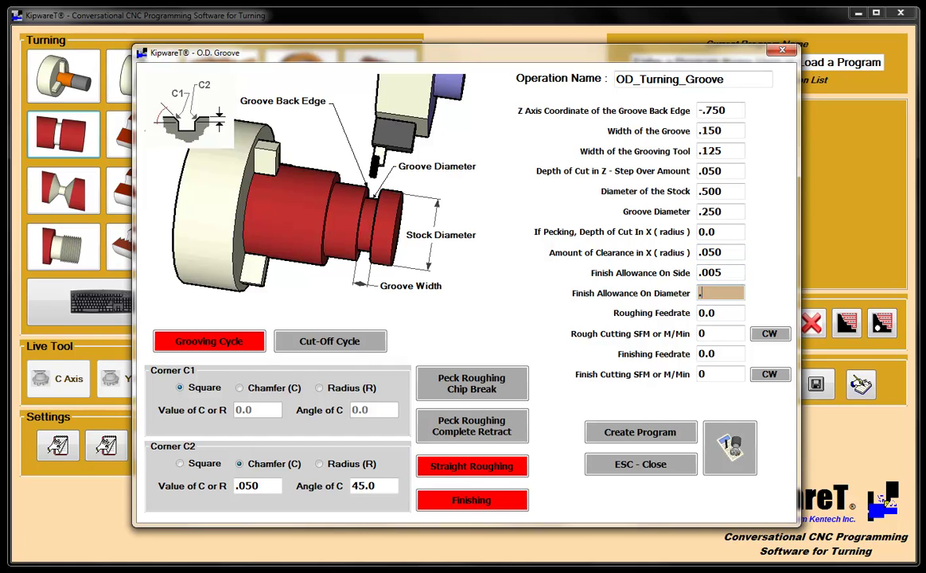
pyautogui.write('005')
pyautogui.press('Tab')
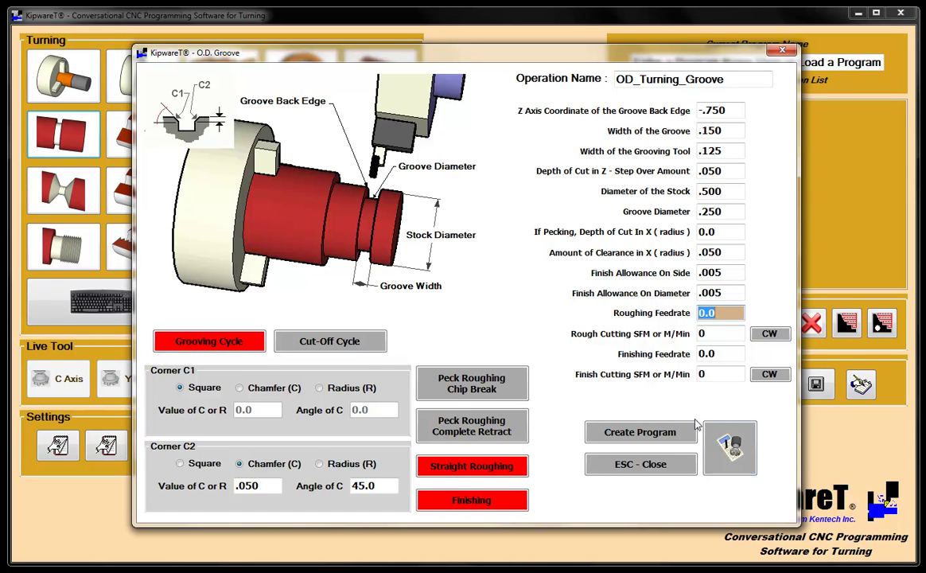
# - Calculate and record 6061 Aluminum grooving speeds and feeds (350 SFM, 0.006 feed)
pyautogui.click(741, 465)
pyautogui.click(291, 379)
pyautogui.click(262, 442)
pyautogui.click(292, 430)
pyautogui.click(213, 444)
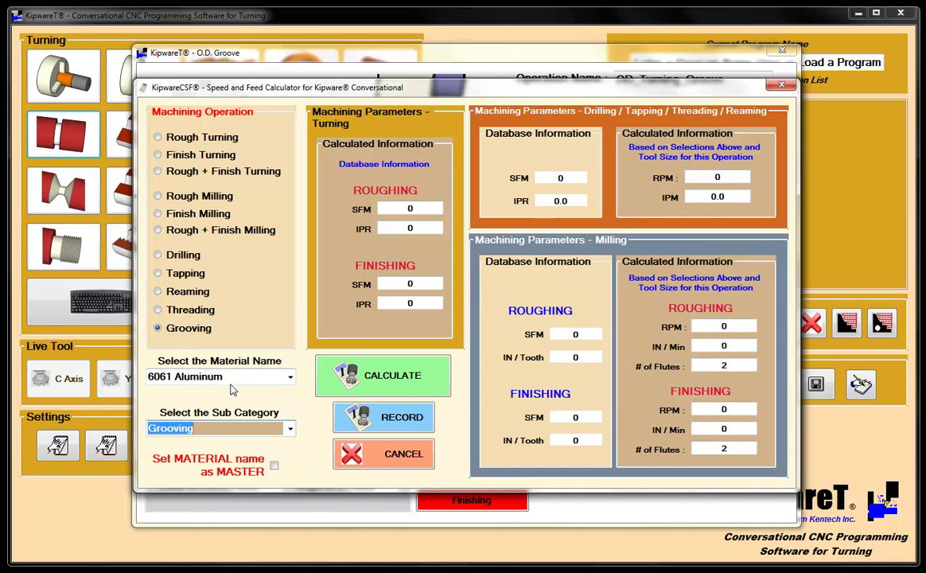
pyautogui.click(388, 385)
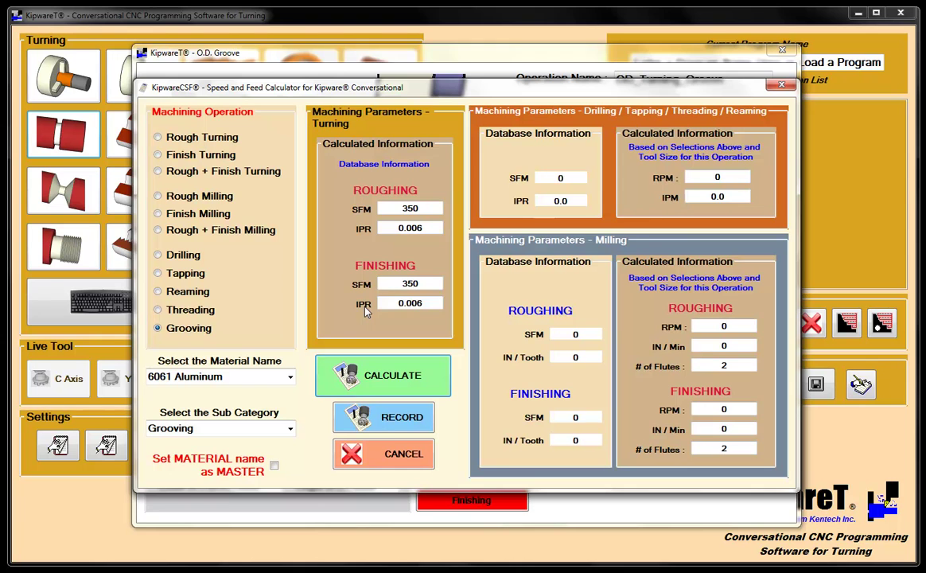
pyautogui.click(391, 422)
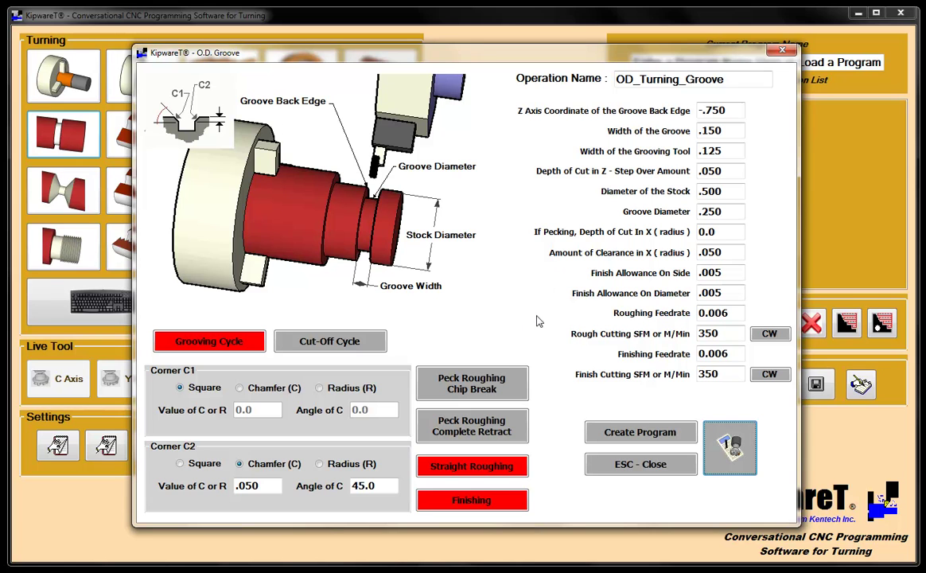
# - Add OD_Turning_Groove to the program as operation 3 and send it to the plotter
pyautogui.click(646, 440)
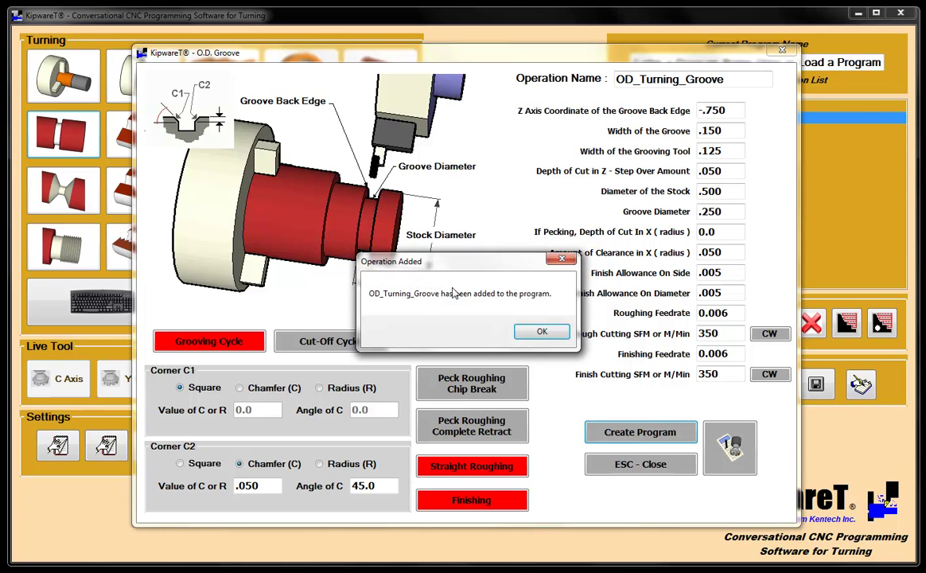
pyautogui.click(533, 332)
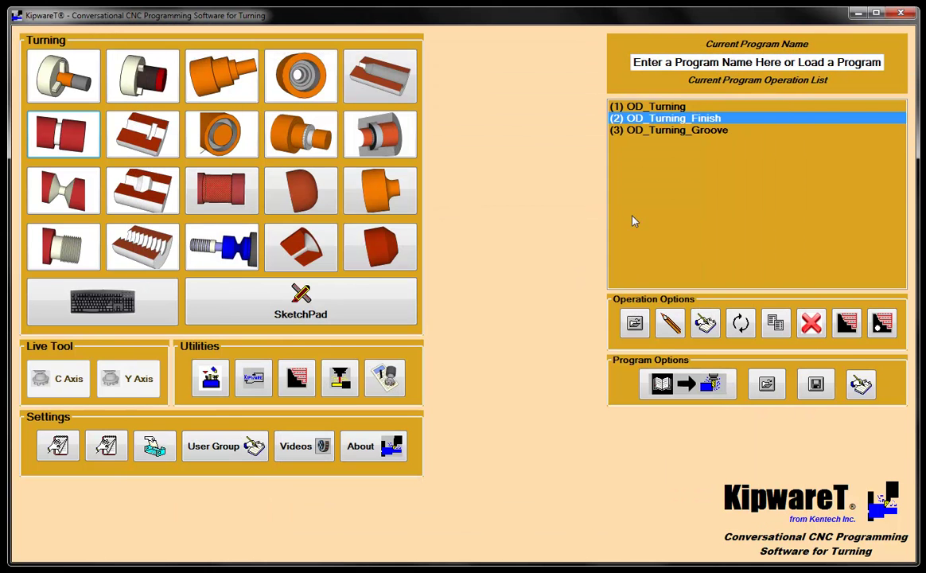
pyautogui.click(654, 132)
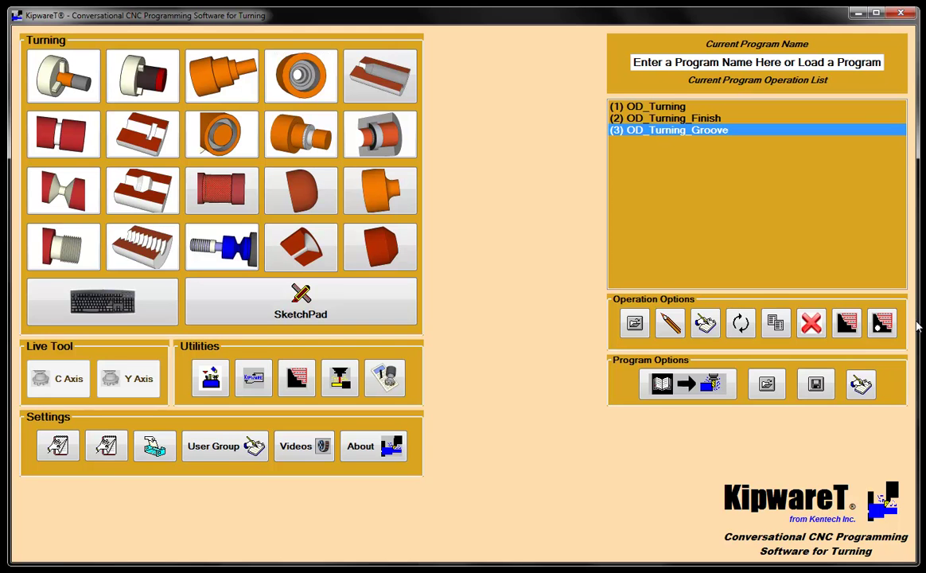
pyautogui.click(848, 324)
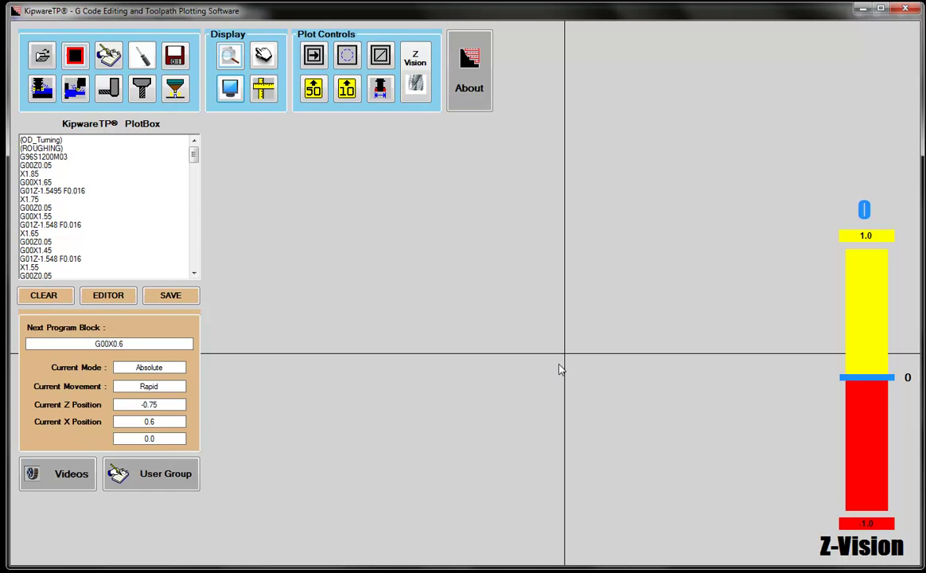
# - Plot the groove toolpath, zoom in around the origin, then close KipwareTP
pyautogui.click(76, 88)
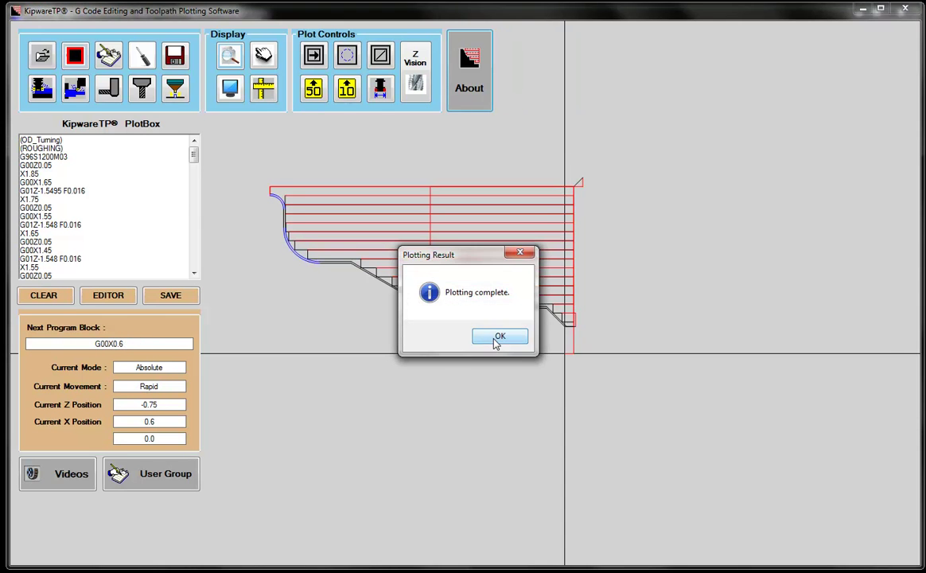
pyautogui.click(494, 341)
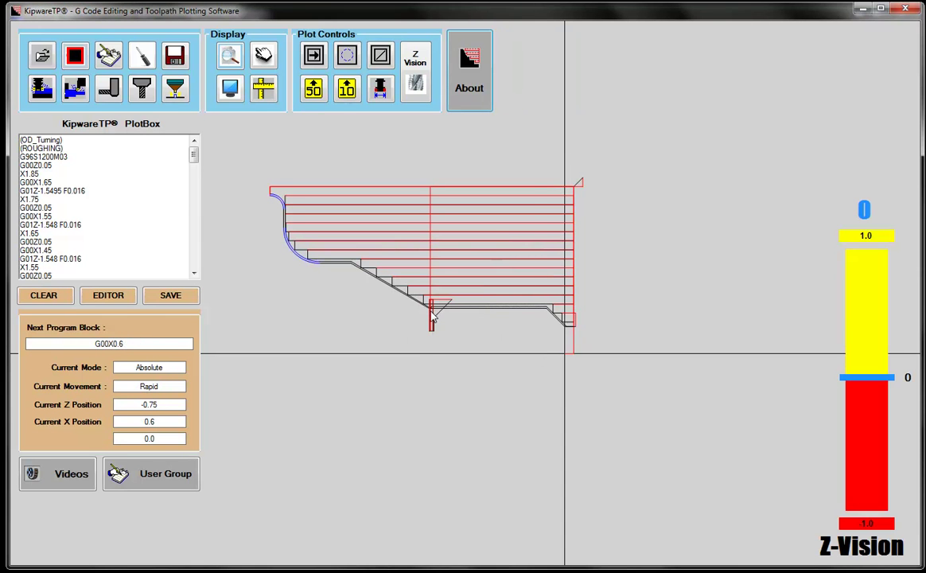
pyautogui.click(230, 55)
pyautogui.moveTo(387, 261); pyautogui.dragTo(447, 303)
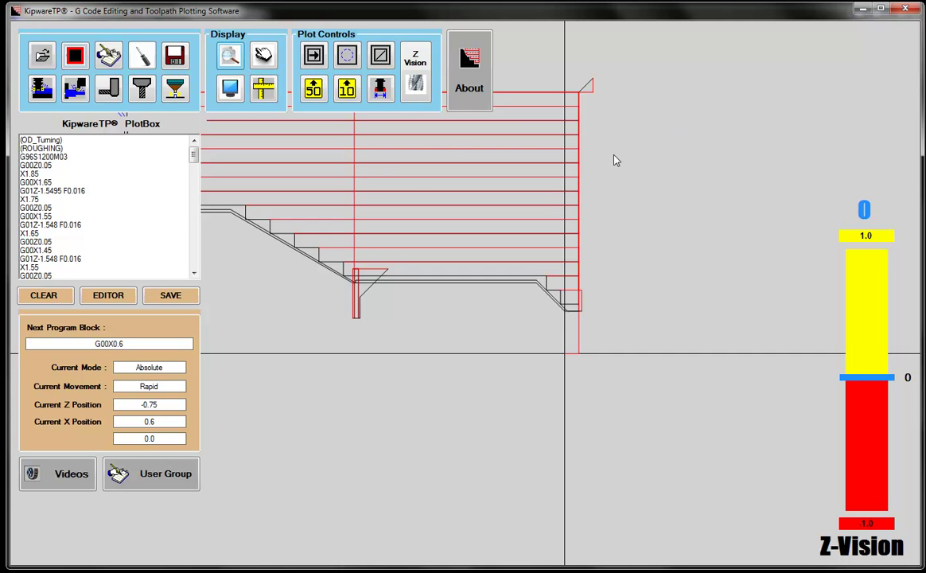
pyautogui.hotkey('alt', 'F4')
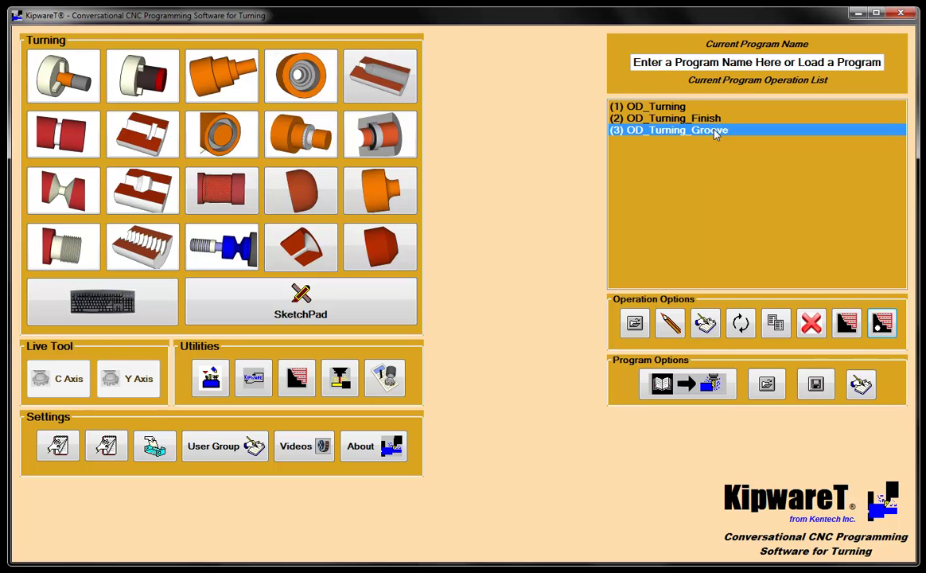
# - Start an O.D. Threading operation named OD_Turning_Threading
pyautogui.click(66, 250)
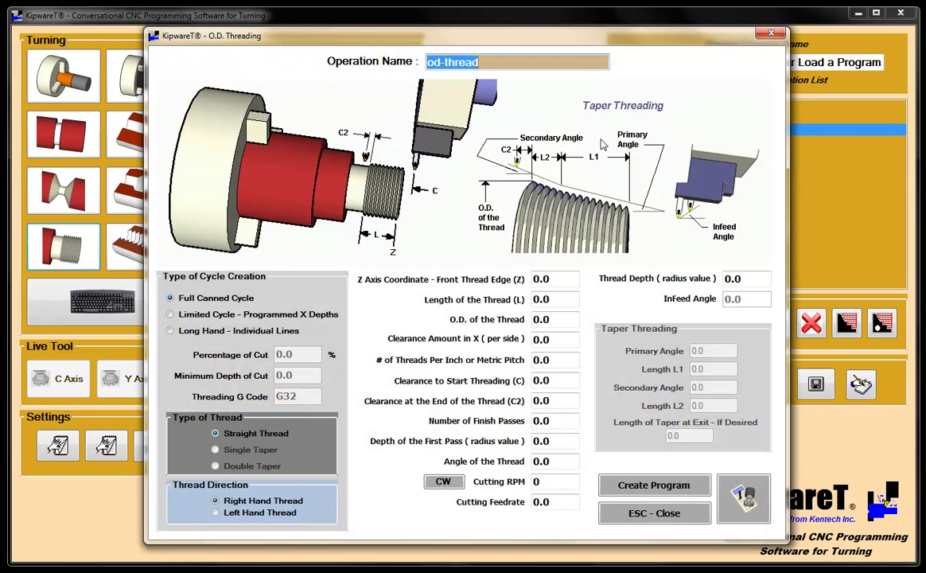
pyautogui.write('OID')
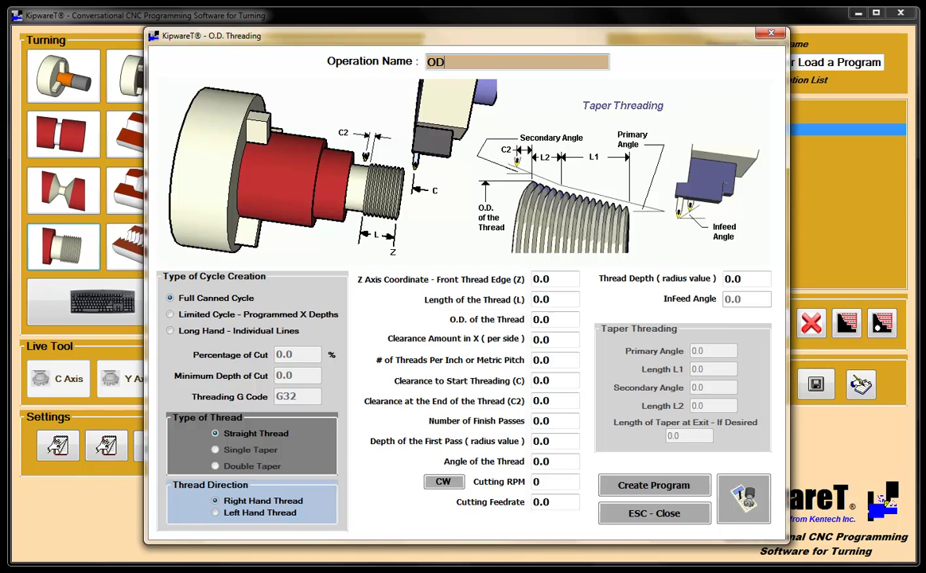
pyautogui.write('Turning_Threadi')
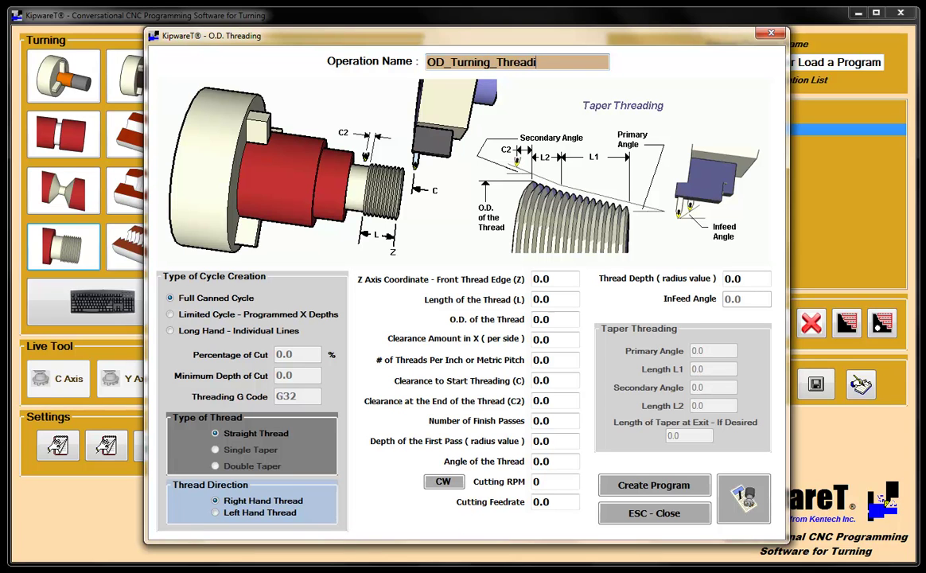
pyautogui.write('ng')
# - Try the Limited Cycle threading option, then switch to Long Hand individual lines (G32)
pyautogui.click(171, 314)
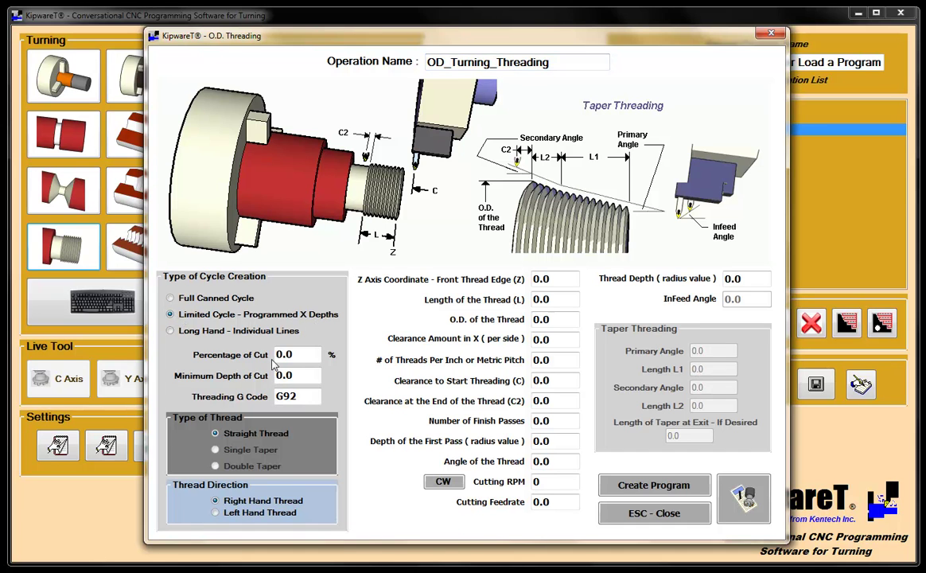
pyautogui.click(309, 355)
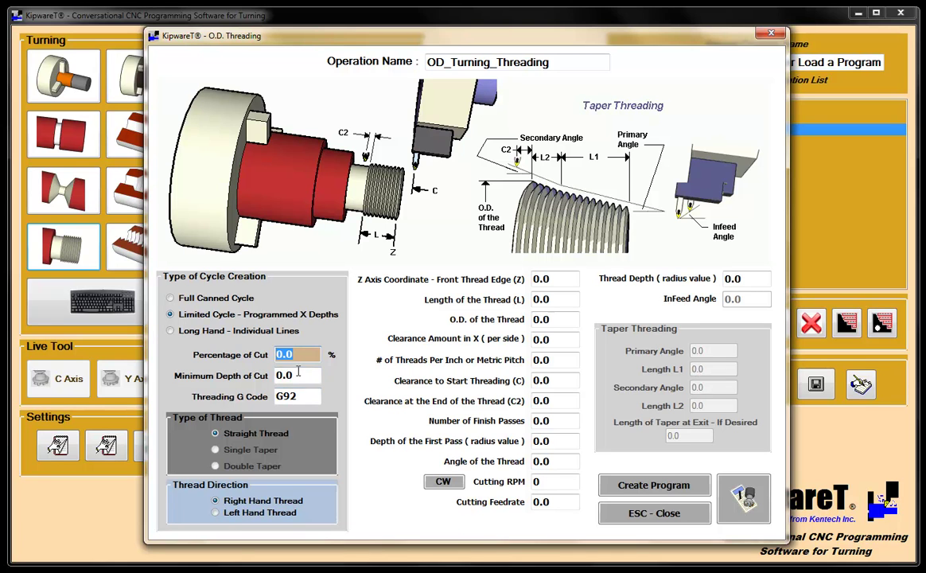
pyautogui.press('Tab')
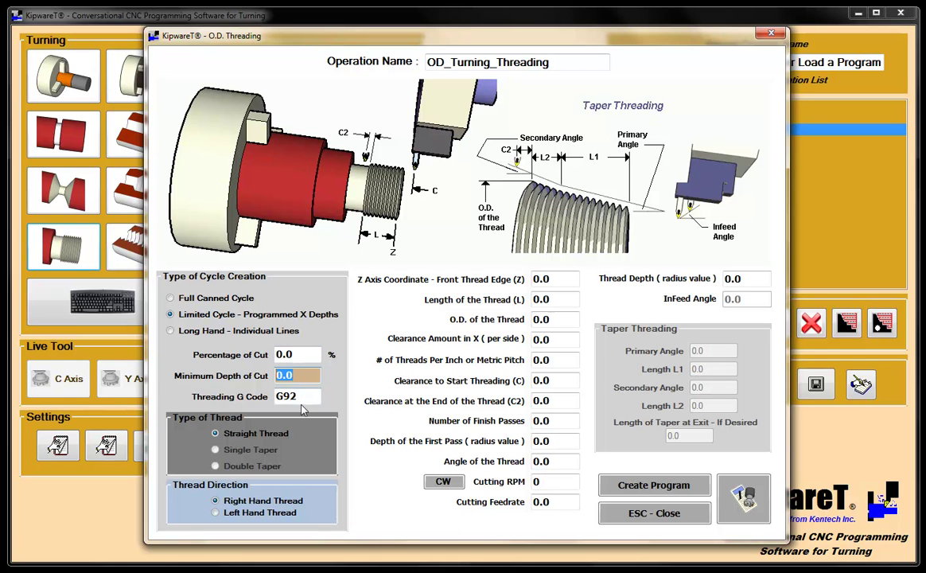
pyautogui.press('Tab')
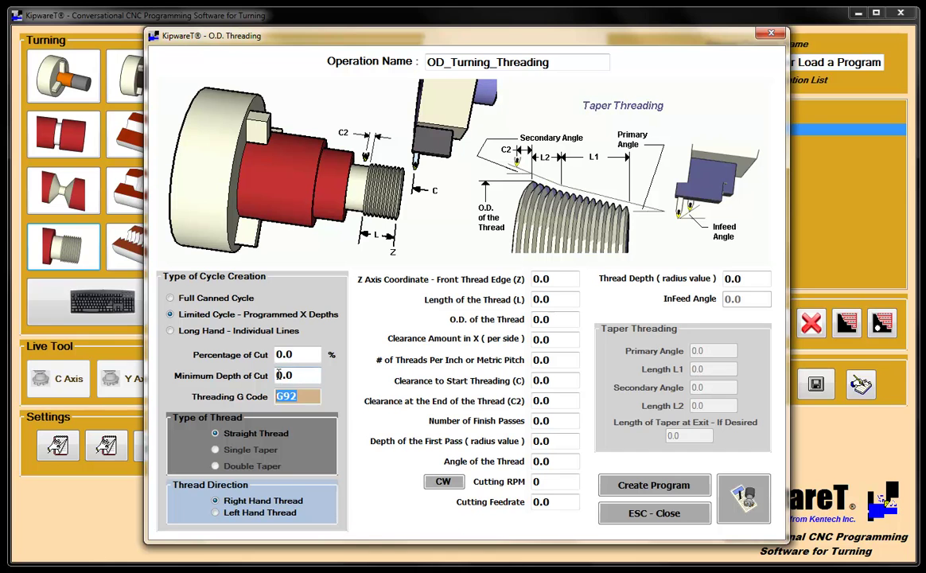
pyautogui.click(171, 332)
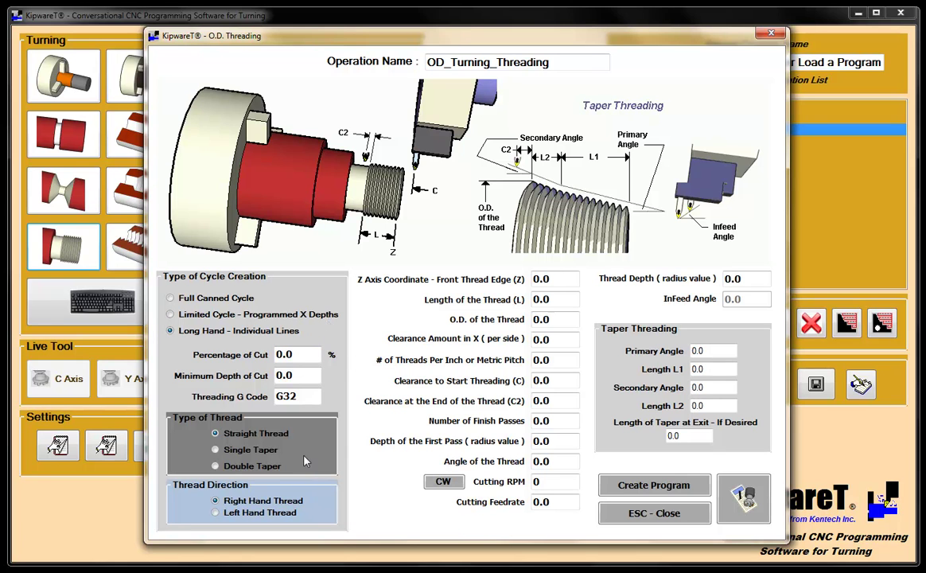
# - Use Full Canned Cycle with thread length .700, O.D. .500, X clearance .050, 13 TPI
pyautogui.click(170, 299)
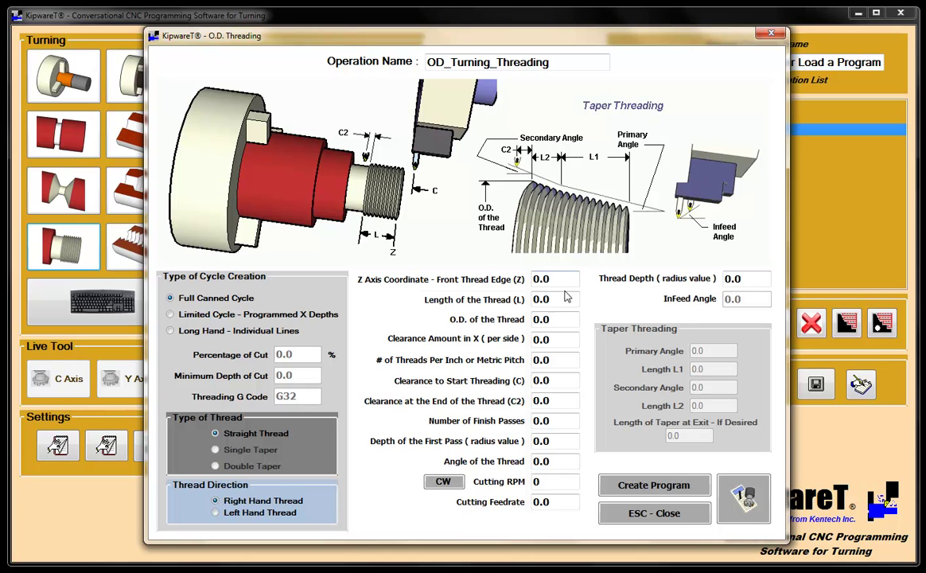
pyautogui.press('Tab')
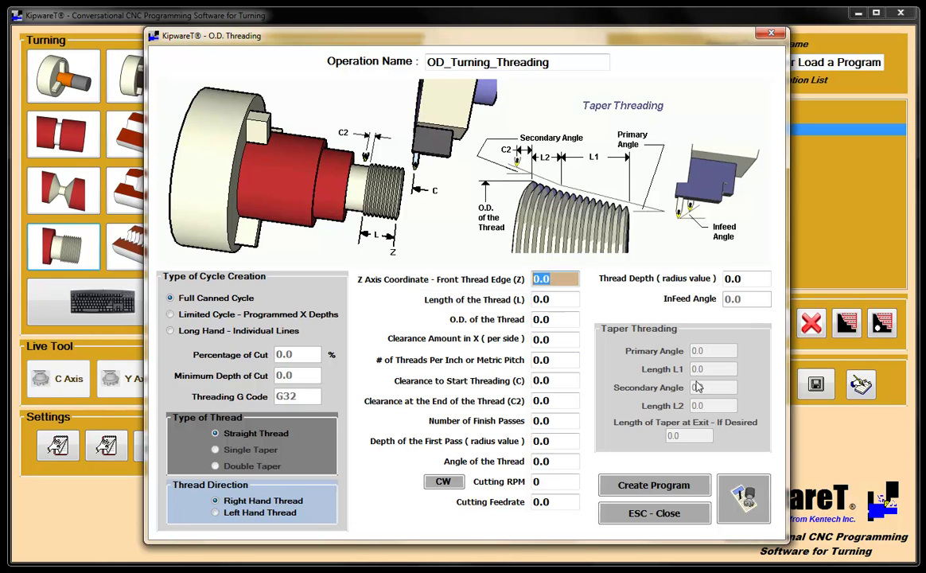
pyautogui.press('Tab')
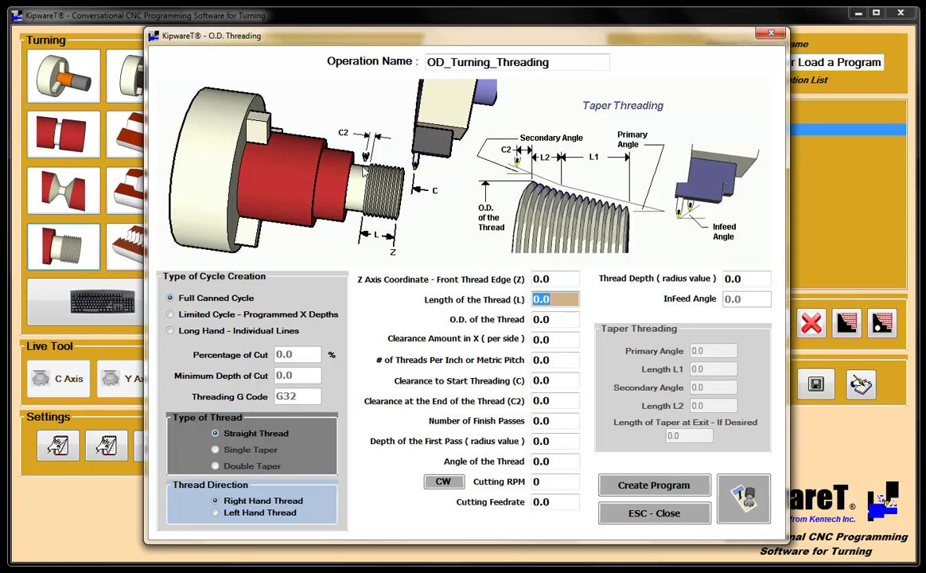
pyautogui.press('BackSpace')
pyautogui.write('.700')
pyautogui.press('Tab')
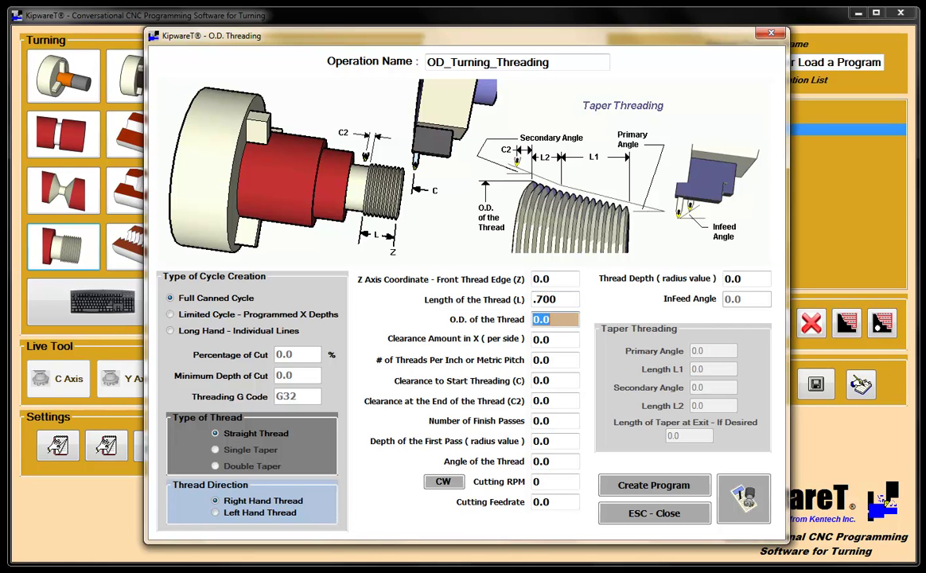
pyautogui.write('.500')
pyautogui.press('Tab')
pyautogui.write('.050')
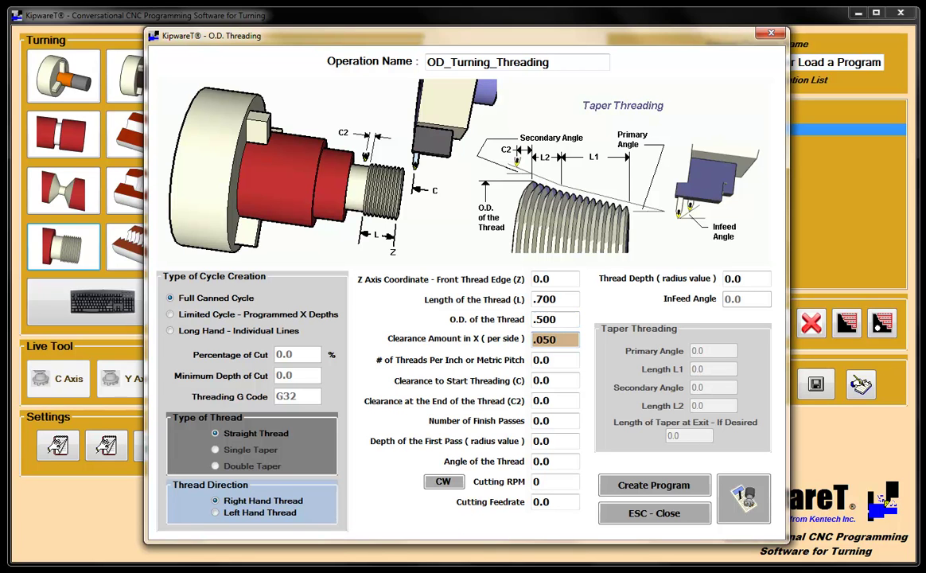
pyautogui.press('Tab')
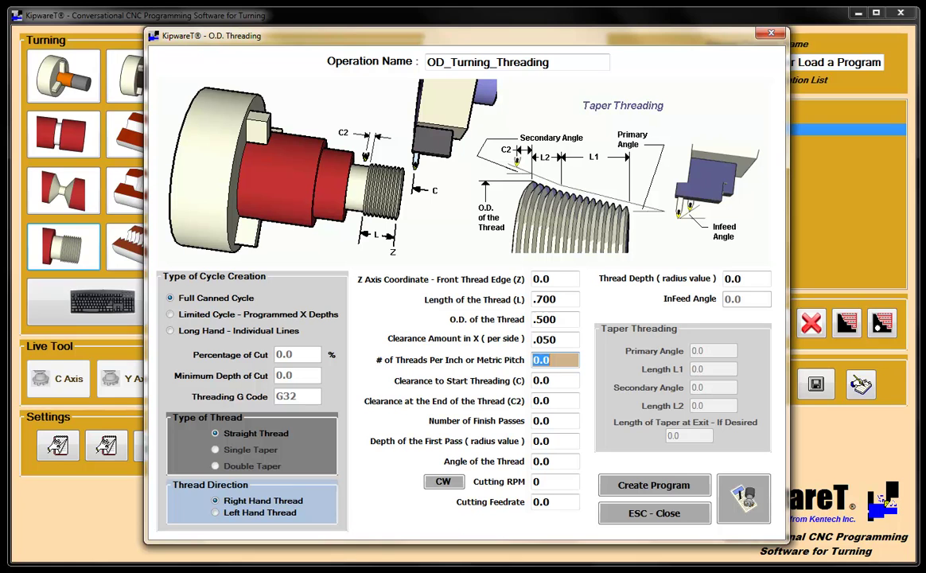
pyautogui.write('13')
# - Enter the remaining thread values .100, 1.0, .010 and a 60.0° thread angle
pyautogui.press('Tab')
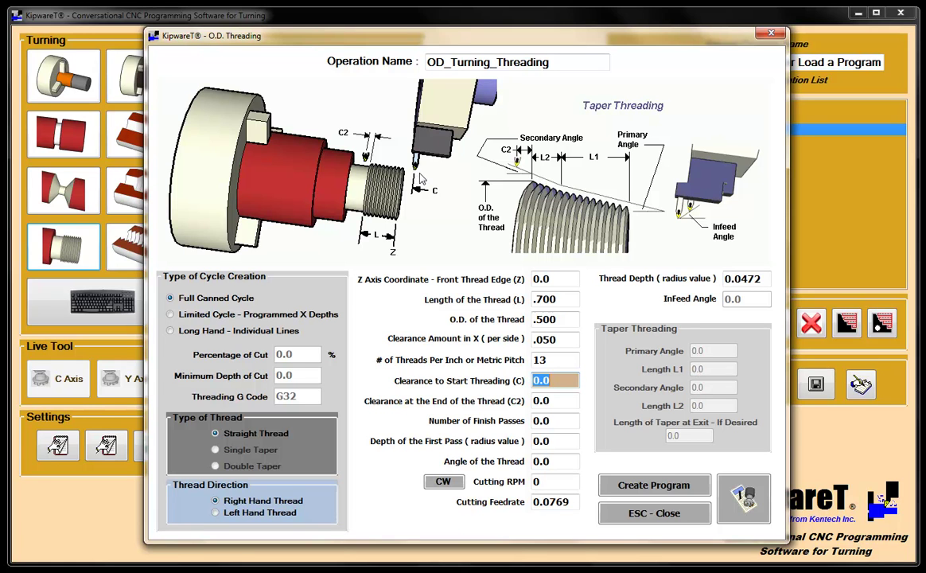
pyautogui.write('.100')
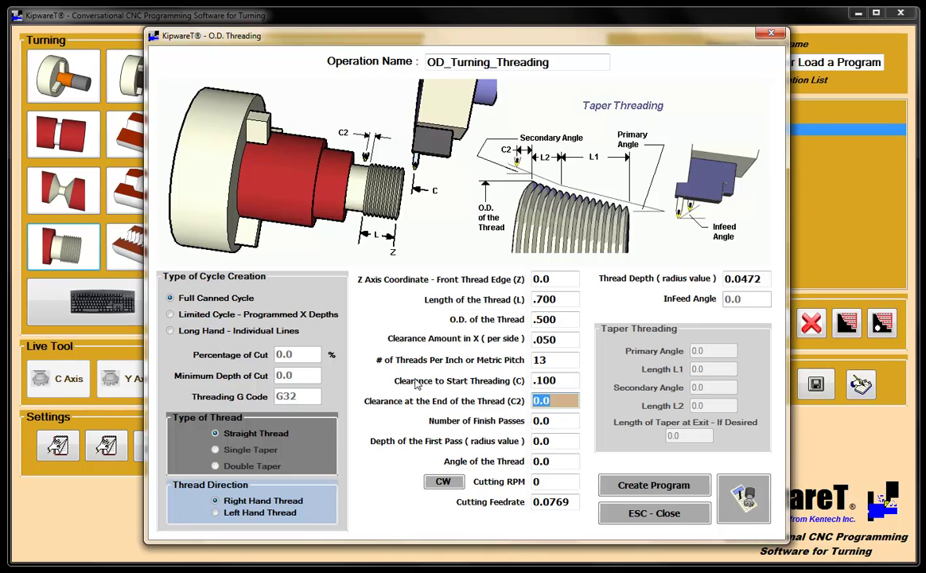
pyautogui.press('Tab')
pyautogui.press('Tab')
pyautogui.write('1.0')
pyautogui.press('Tab')
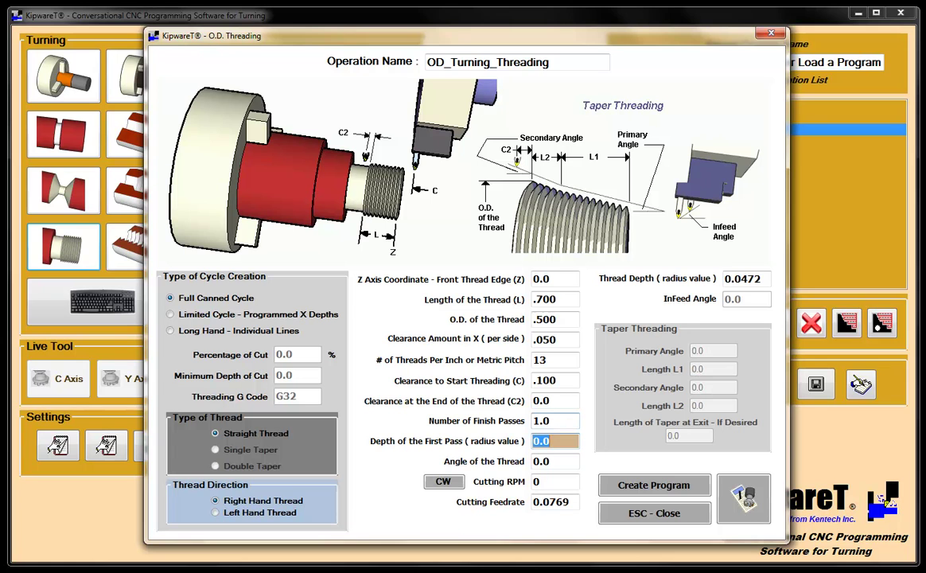
pyautogui.write('.010')
pyautogui.press('Tab')
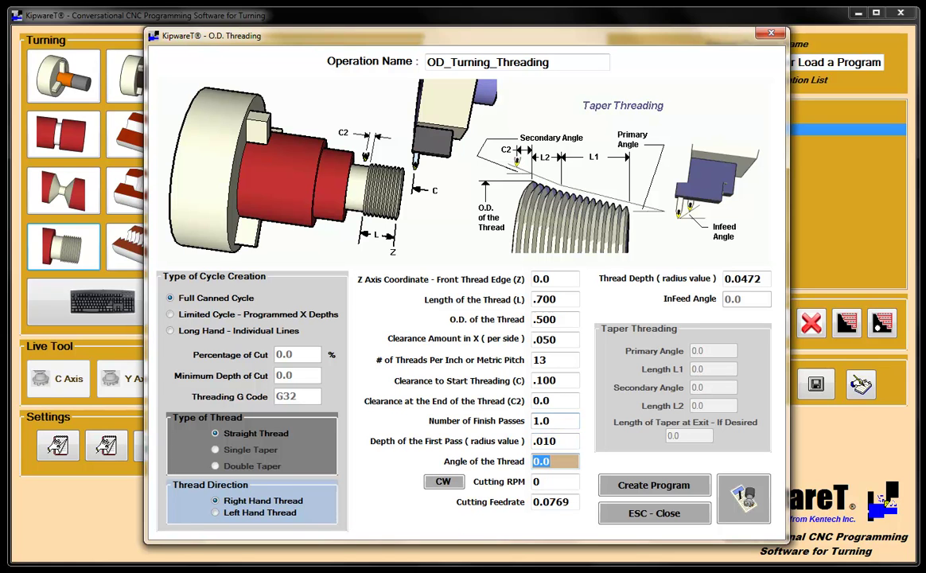
pyautogui.write('60.0')
# - Calculate 3438 RPM for 6061 Aluminum with a carbide tool and record it
pyautogui.click(744, 498)
pyautogui.click(289, 380)
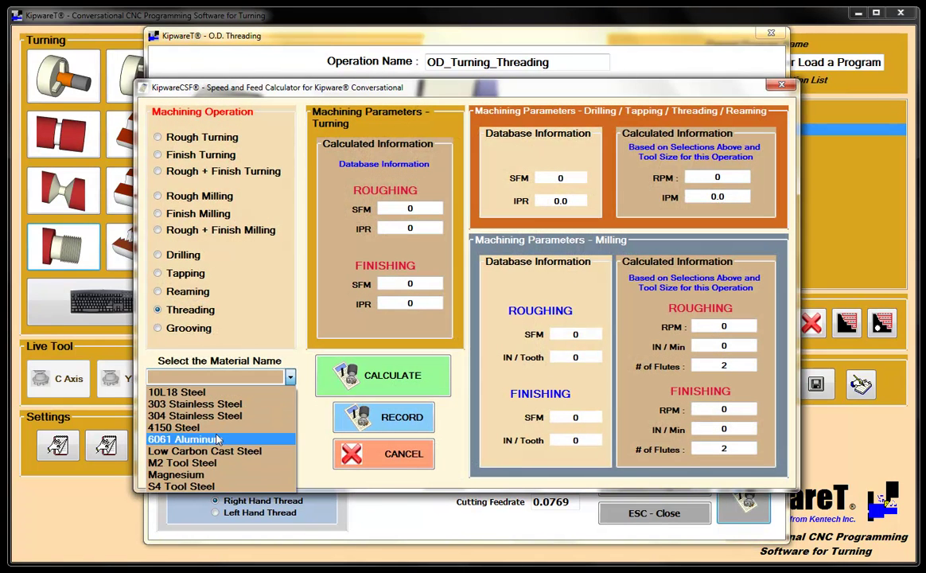
pyautogui.click(185, 439)
pyautogui.click(290, 429)
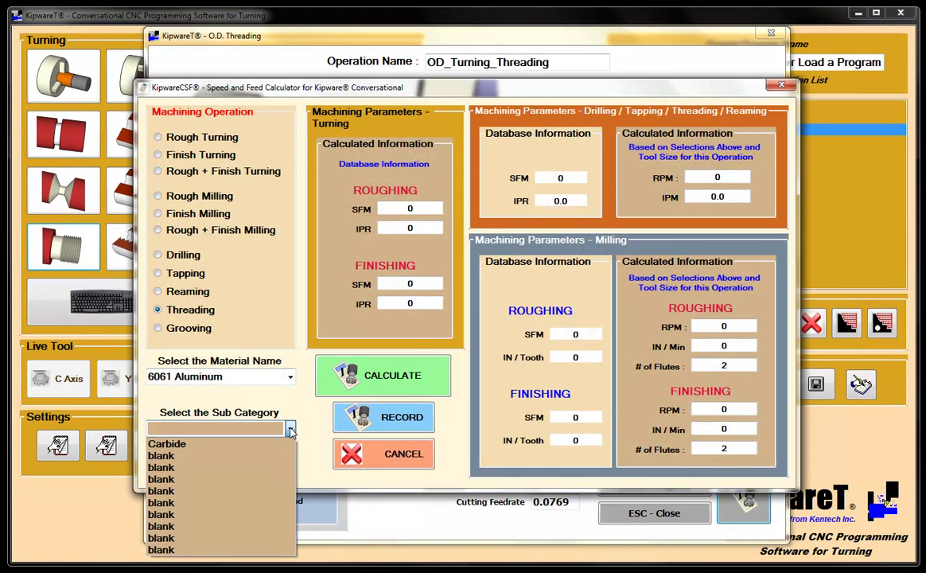
pyautogui.click(167, 443)
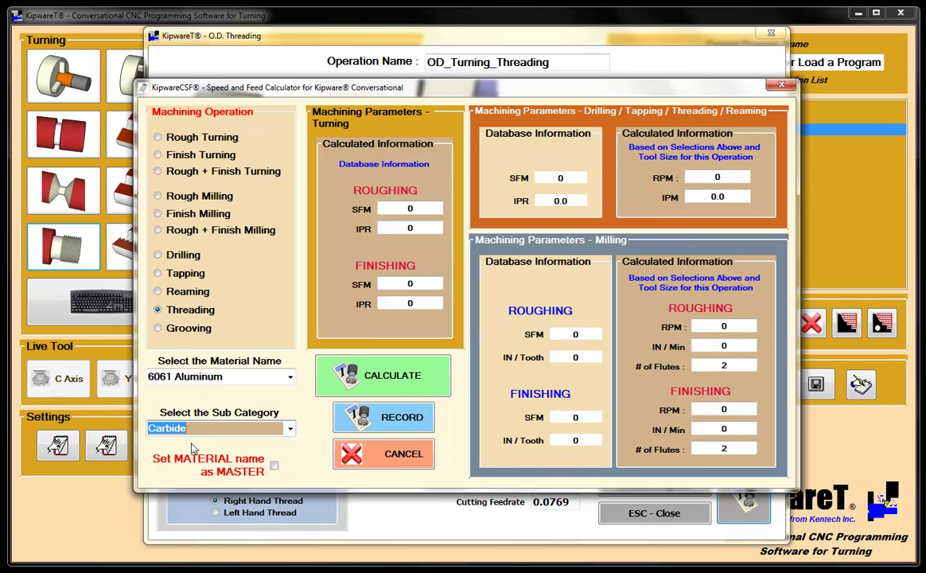
pyautogui.click(395, 385)
pyautogui.click(393, 418)
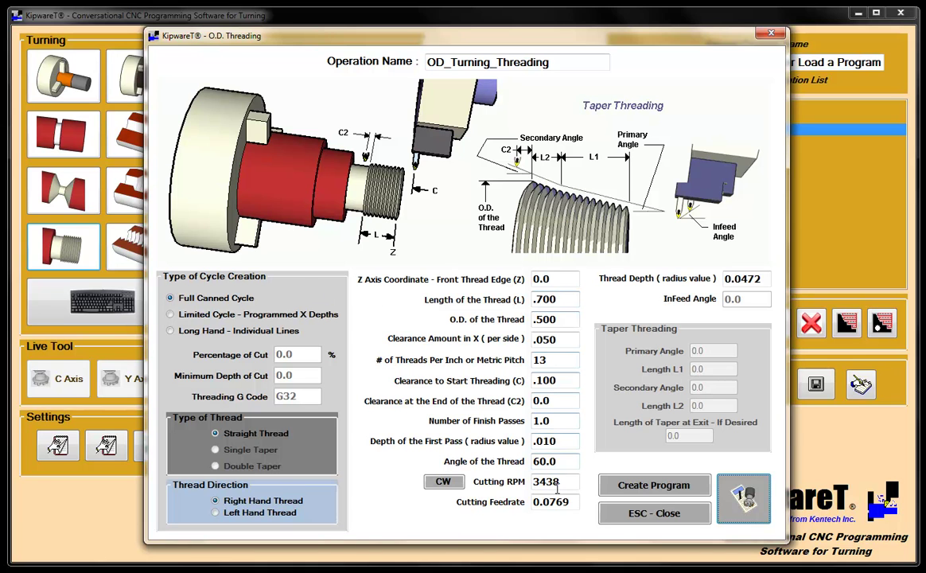
# - Add OD_Turning_Threading as operation 4 and check each of the four listed operations
pyautogui.click(653, 487)
pyautogui.click(545, 334)
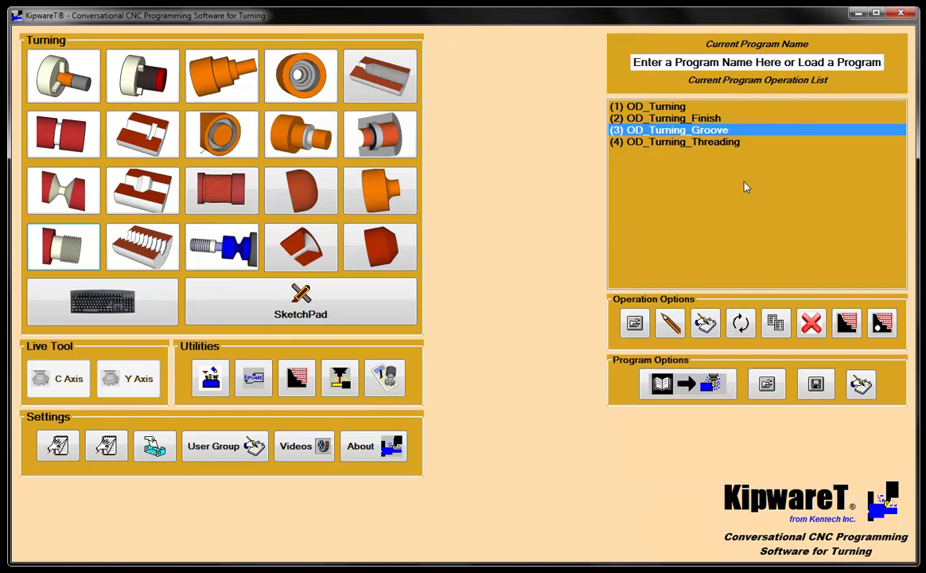
pyautogui.click(674, 109)
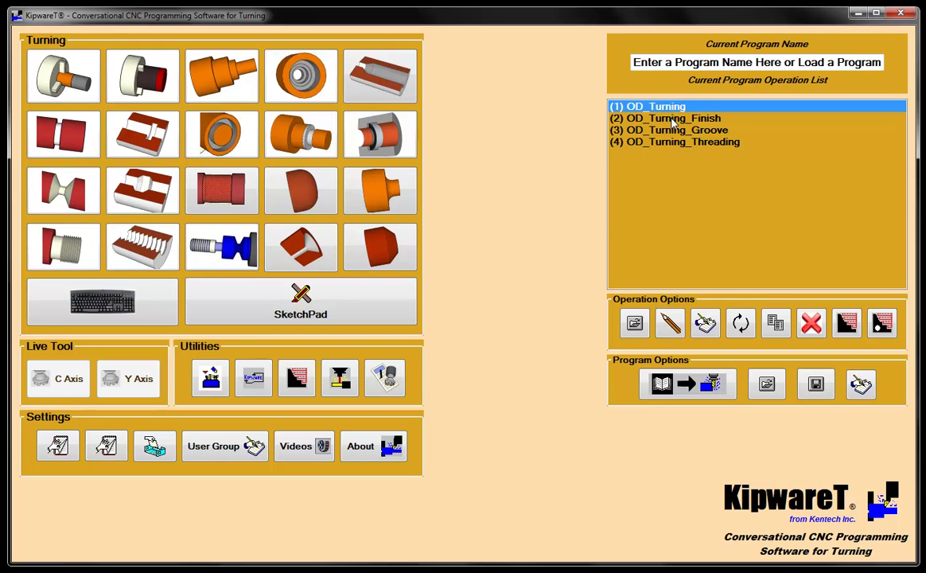
pyautogui.click(673, 119)
pyautogui.click(672, 132)
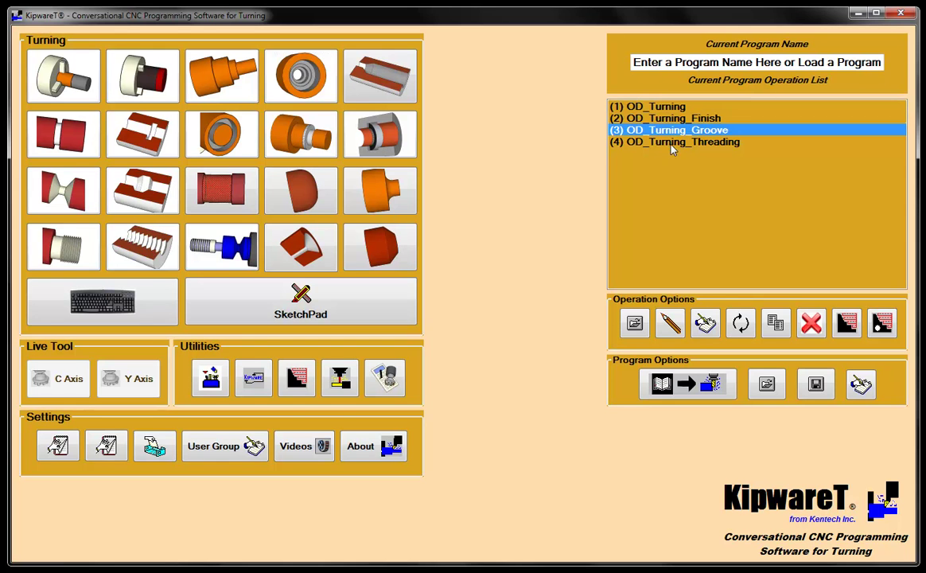
pyautogui.click(673, 144)
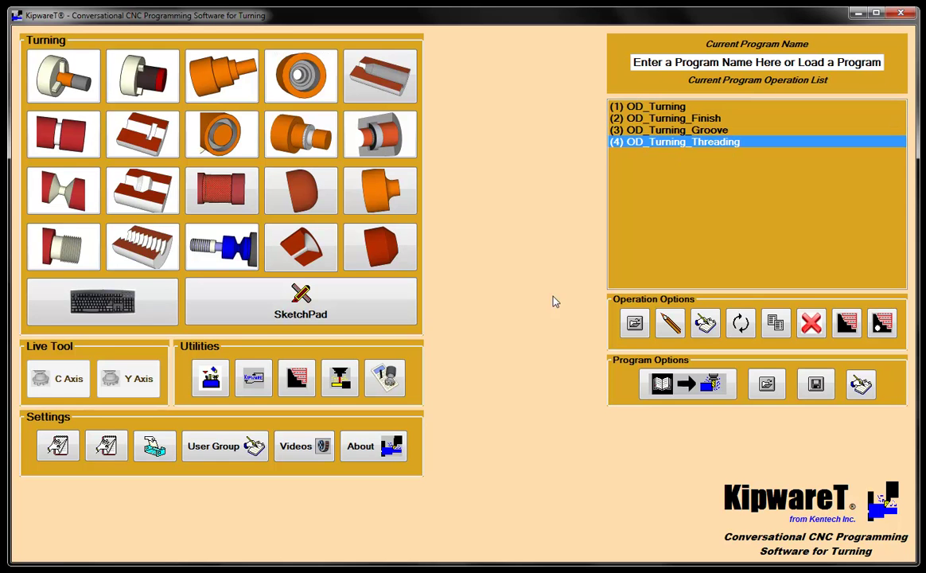